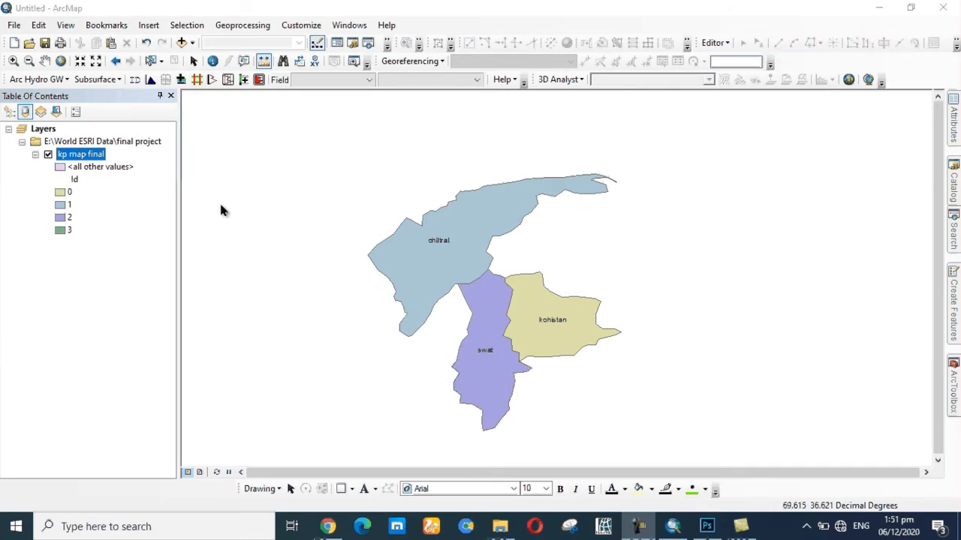
- Start creating a new report with the kp map final layer as its source
{"action": "left_click", "coordinate": [65, 24]}
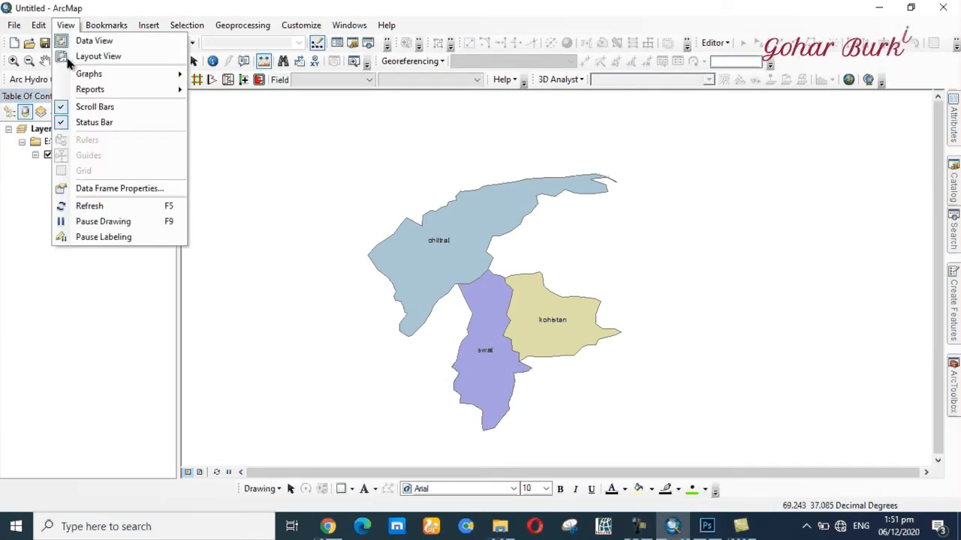
{"action": "mouse_move", "coordinate": [86, 95]}
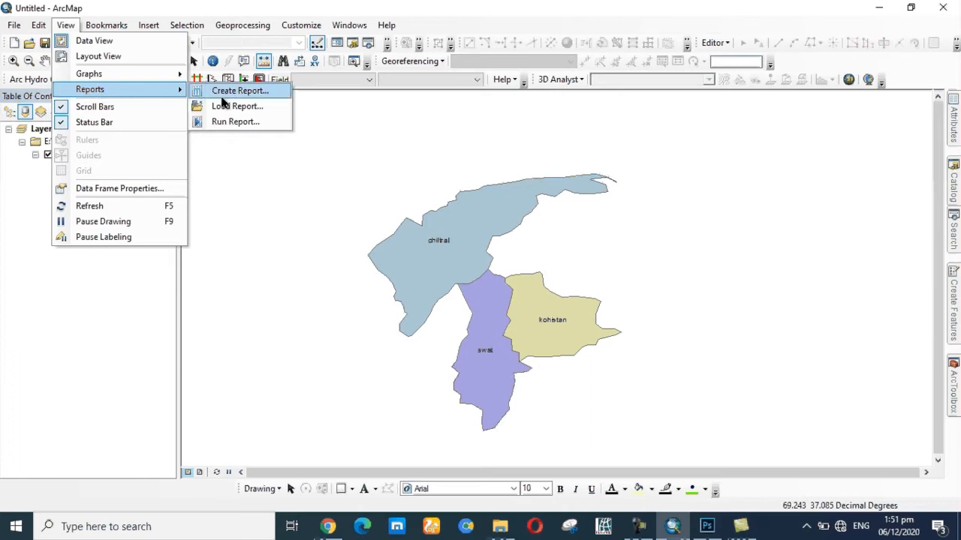
{"action": "left_click", "coordinate": [223, 93]}
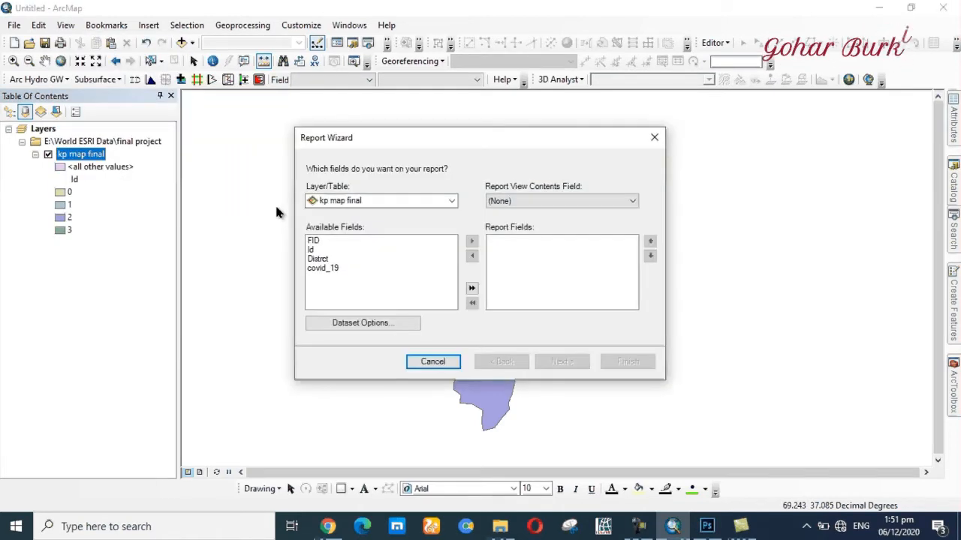
{"action": "left_click_drag", "start_coordinate": [396, 140], "coordinate": [372, 129]}
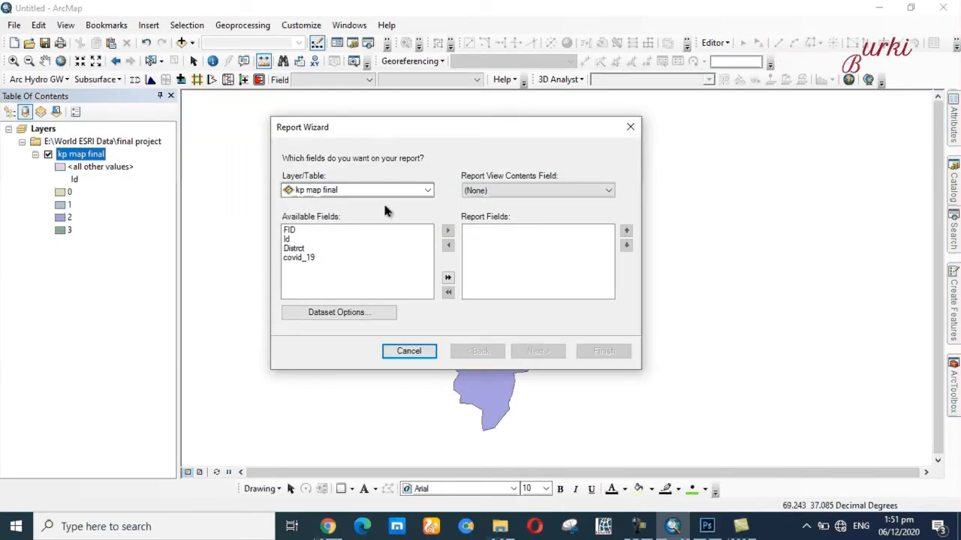
{"action": "left_click", "coordinate": [413, 192]}
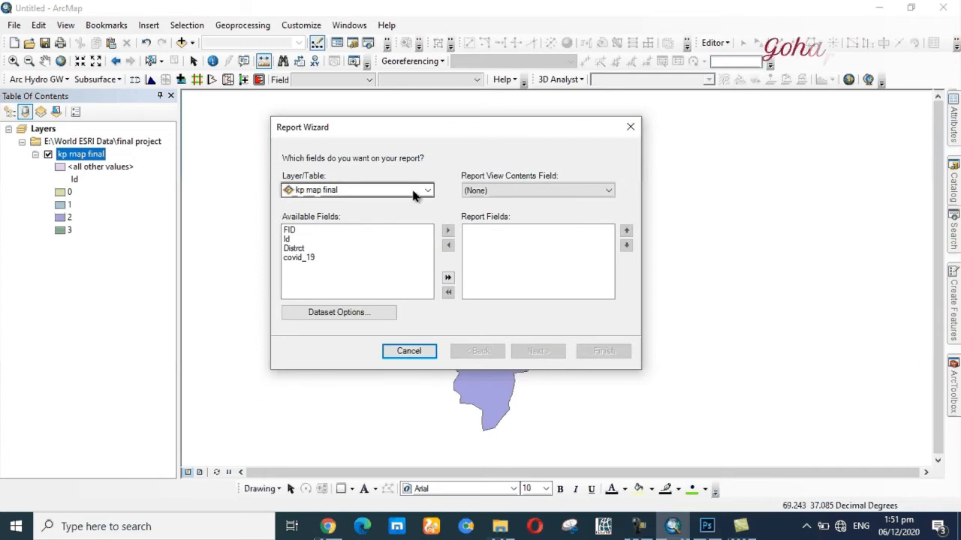
{"action": "left_click", "coordinate": [354, 203]}
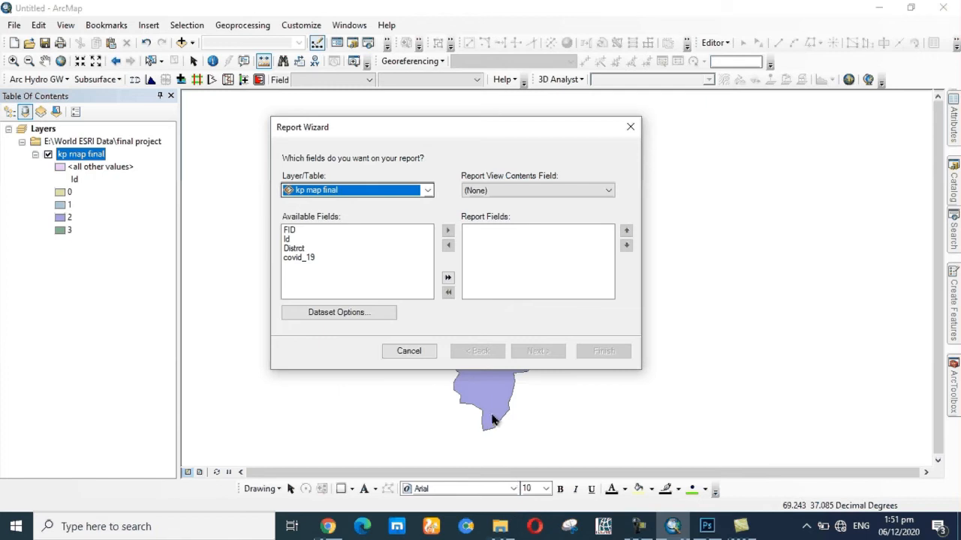
{"action": "left_click_drag", "start_coordinate": [473, 129], "coordinate": [313, 120]}
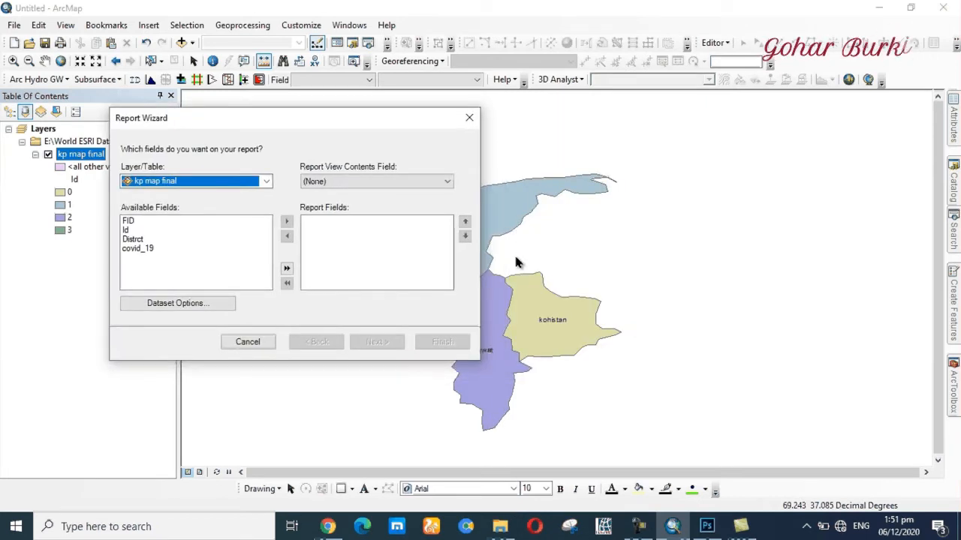
{"action": "left_click_drag", "start_coordinate": [392, 121], "coordinate": [450, 105]}
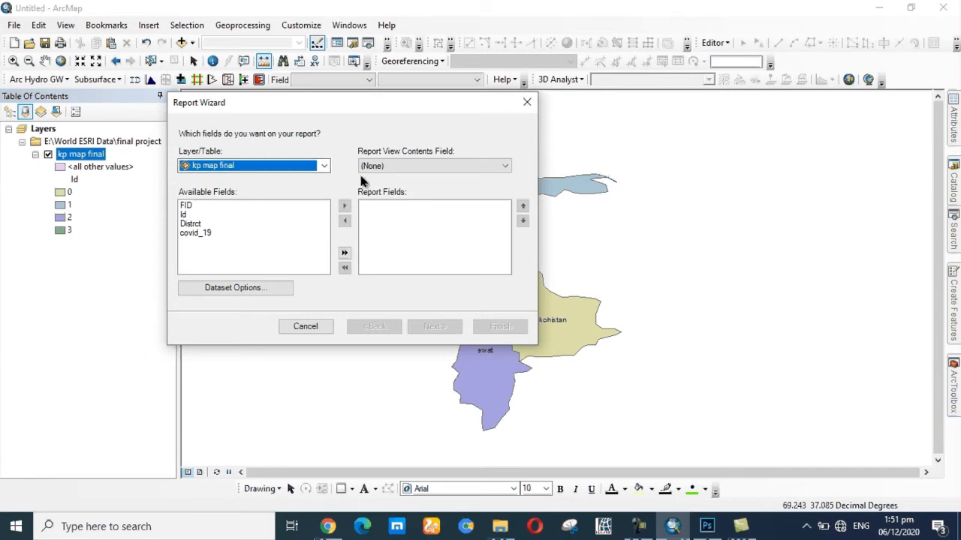
- Add the Distrct, covid_19 and Id fields to the report, in that order
{"action": "left_click", "coordinate": [326, 227]}
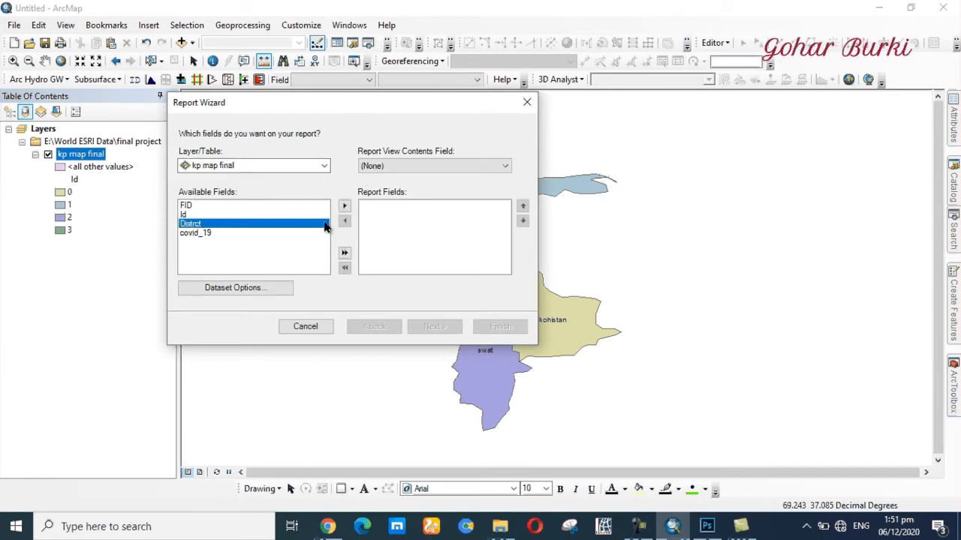
{"action": "left_click", "coordinate": [344, 210]}
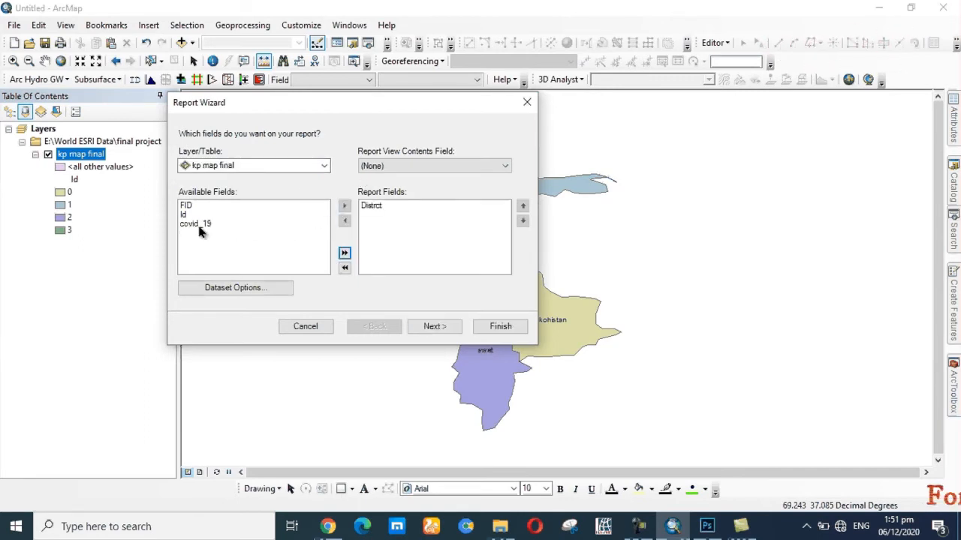
{"action": "left_click", "coordinate": [199, 225]}
{"action": "left_click", "coordinate": [344, 208]}
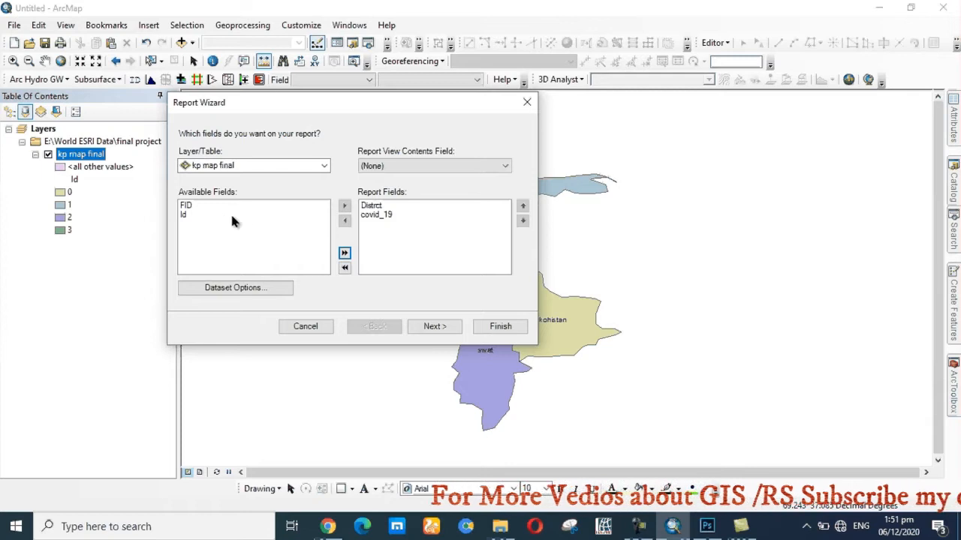
{"action": "left_click", "coordinate": [186, 215]}
{"action": "left_click", "coordinate": [344, 208]}
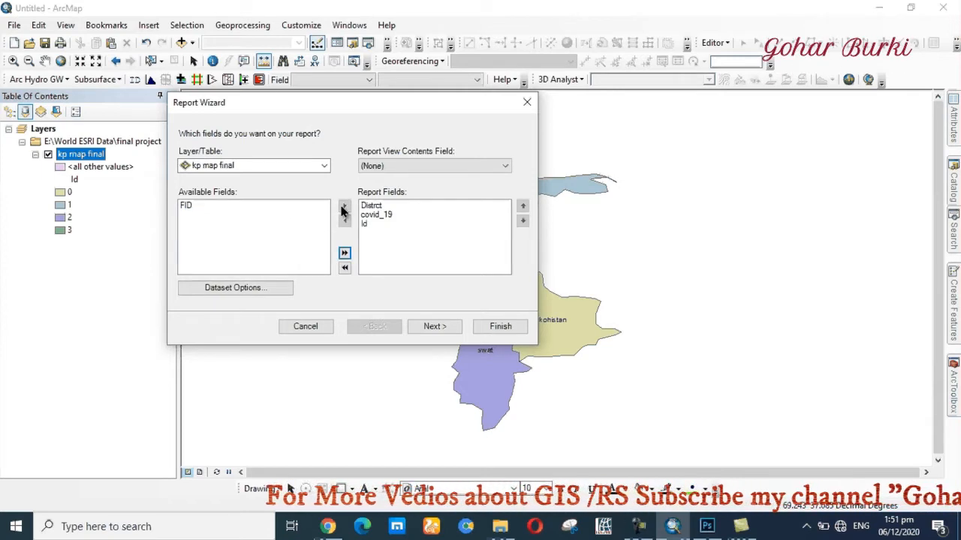
{"action": "left_click", "coordinate": [435, 330]}
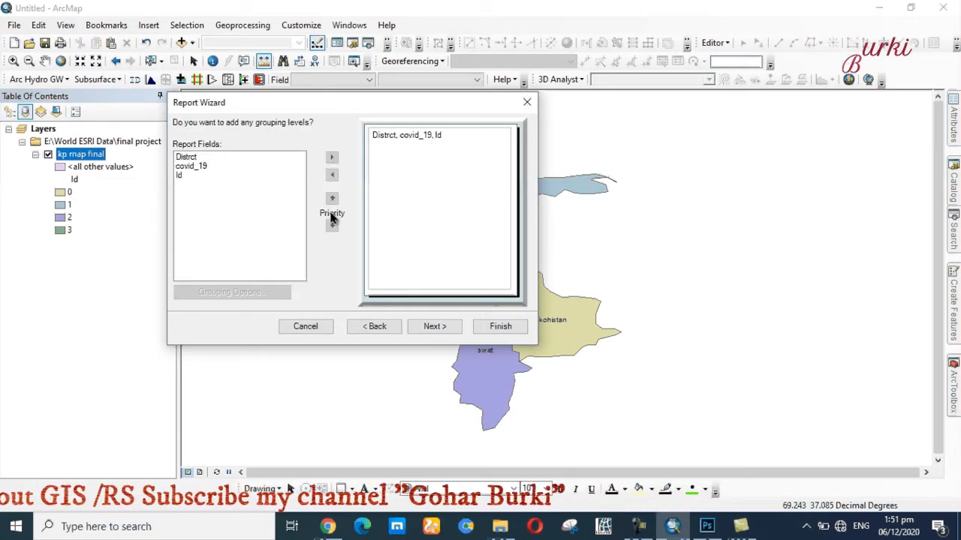
- Group the report by Id at the first level and Distrct at the second, leaving covid_19 as the detail field
{"action": "left_click", "coordinate": [188, 175]}
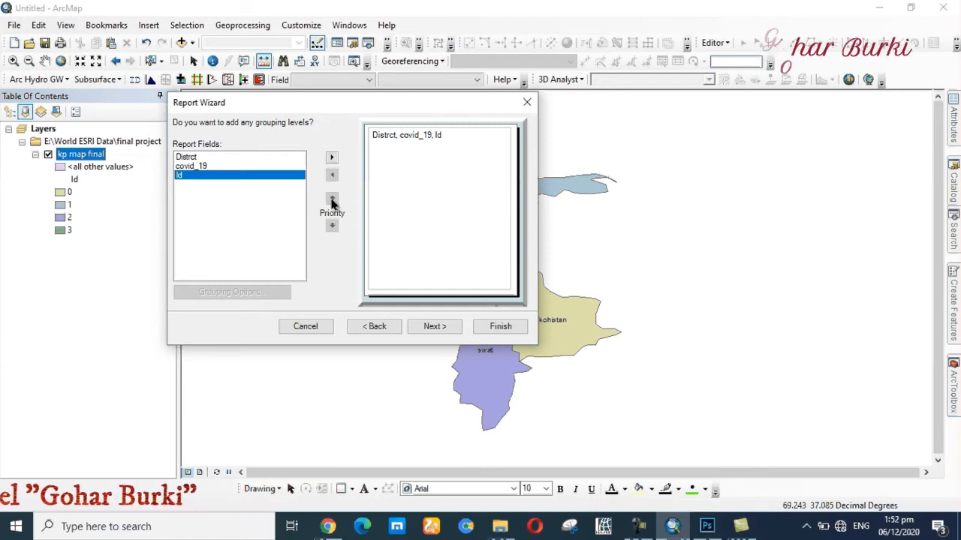
{"action": "left_click", "coordinate": [331, 157]}
{"action": "left_click", "coordinate": [196, 165]}
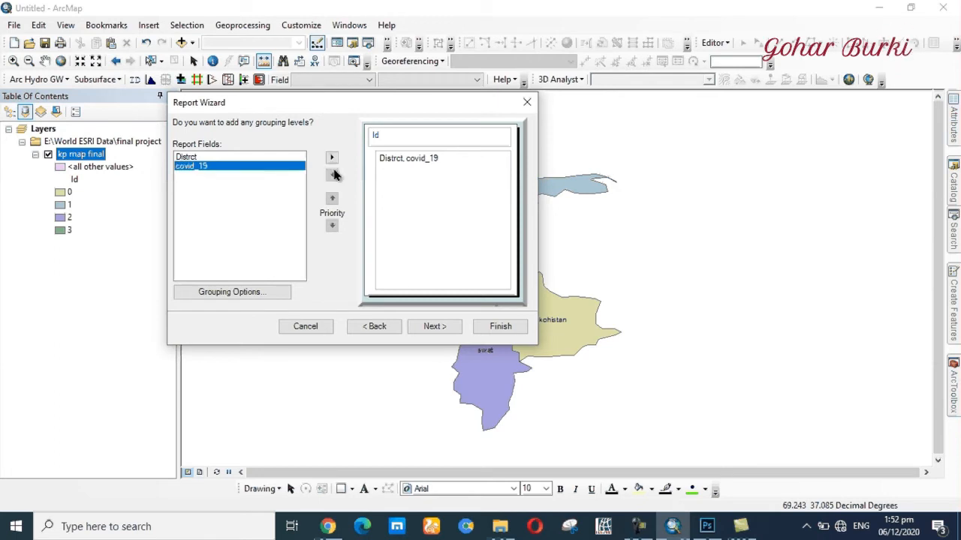
{"action": "left_click", "coordinate": [188, 157]}
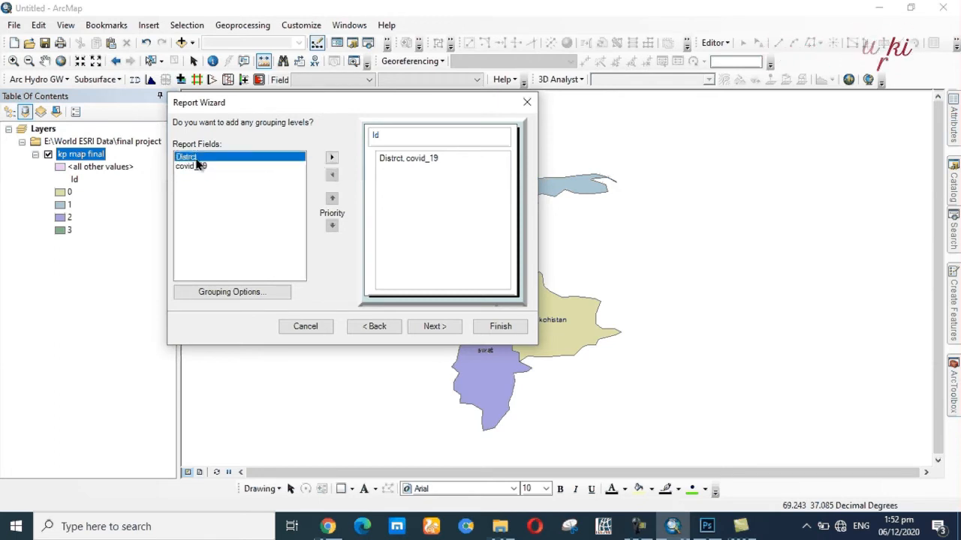
{"action": "left_click", "coordinate": [332, 159]}
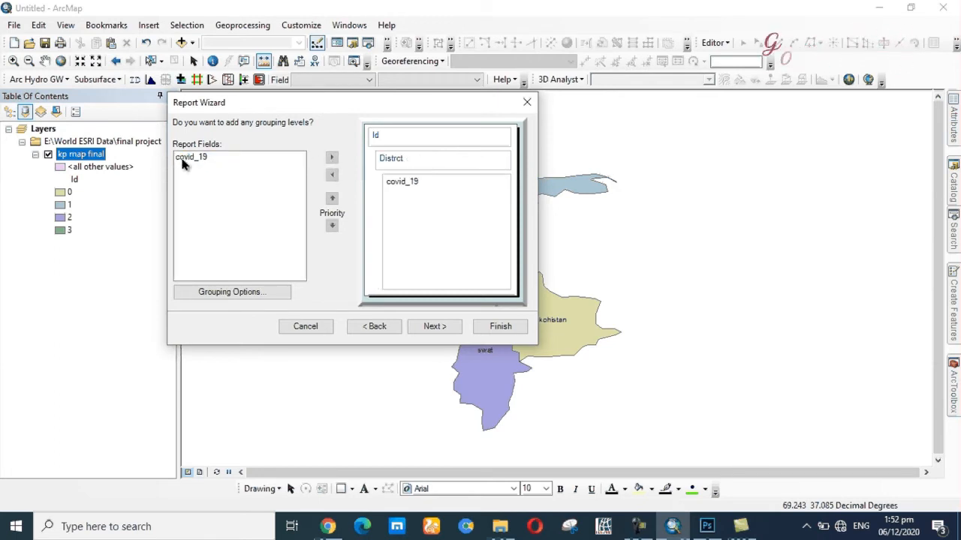
{"action": "left_click", "coordinate": [182, 162]}
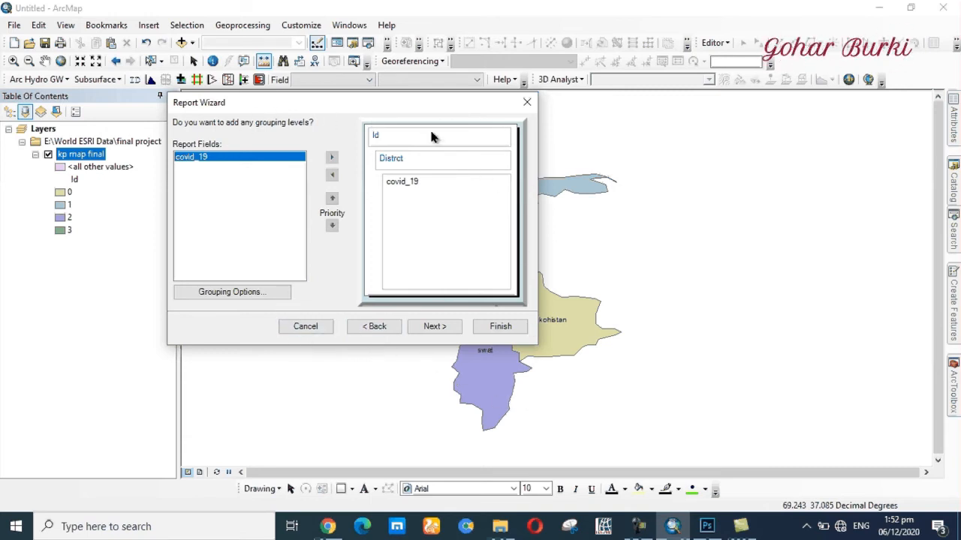
{"action": "left_click_drag", "start_coordinate": [421, 107], "coordinate": [332, 105]}
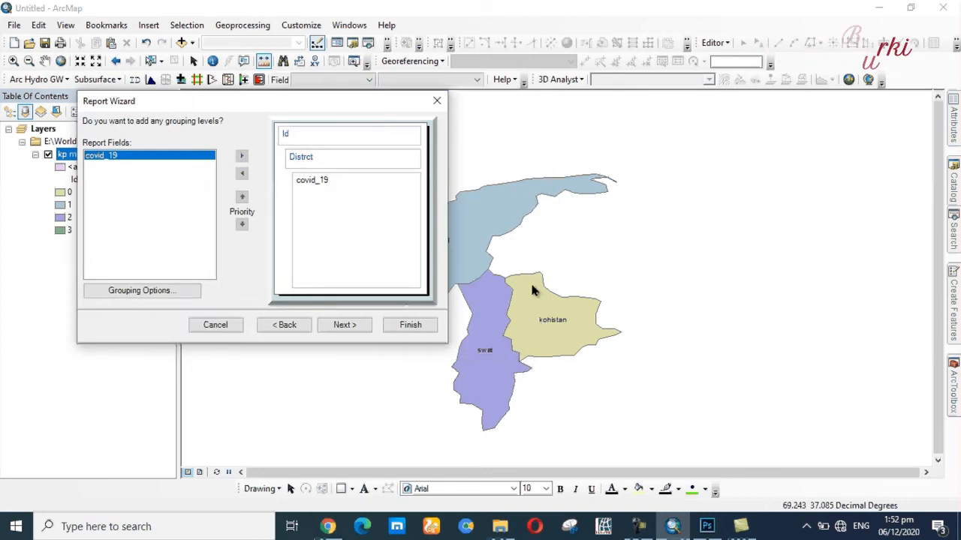
{"action": "left_click_drag", "start_coordinate": [424, 105], "coordinate": [490, 105]}
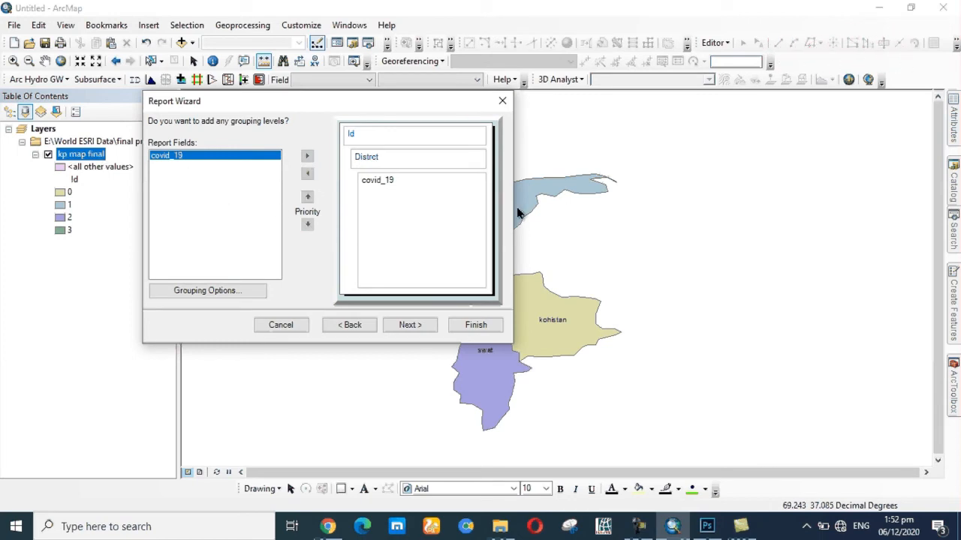
{"action": "left_click", "coordinate": [411, 327]}
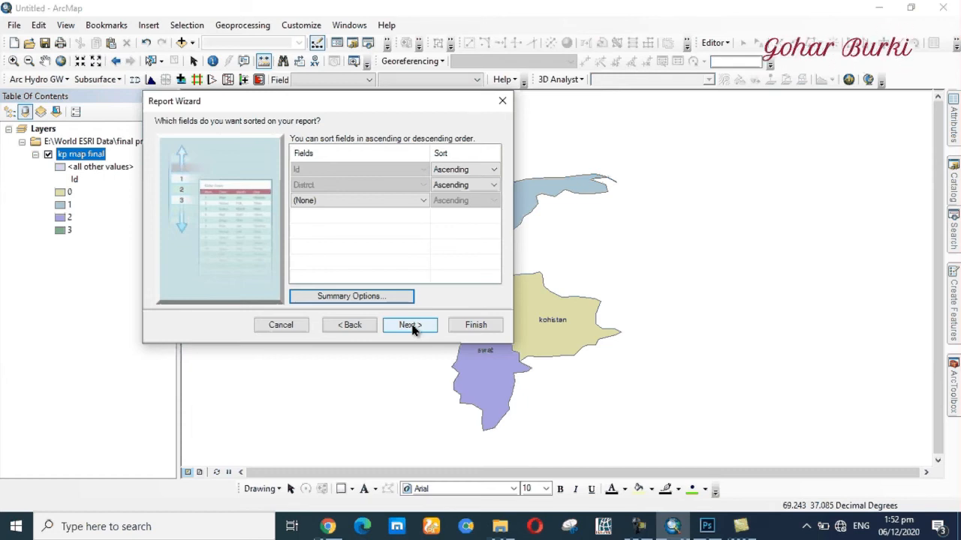
- Accept the default ascending sorting and set the report layout to Stepped in Portrait orientation after trying Outline and Mailing Label
{"action": "left_click", "coordinate": [411, 327]}
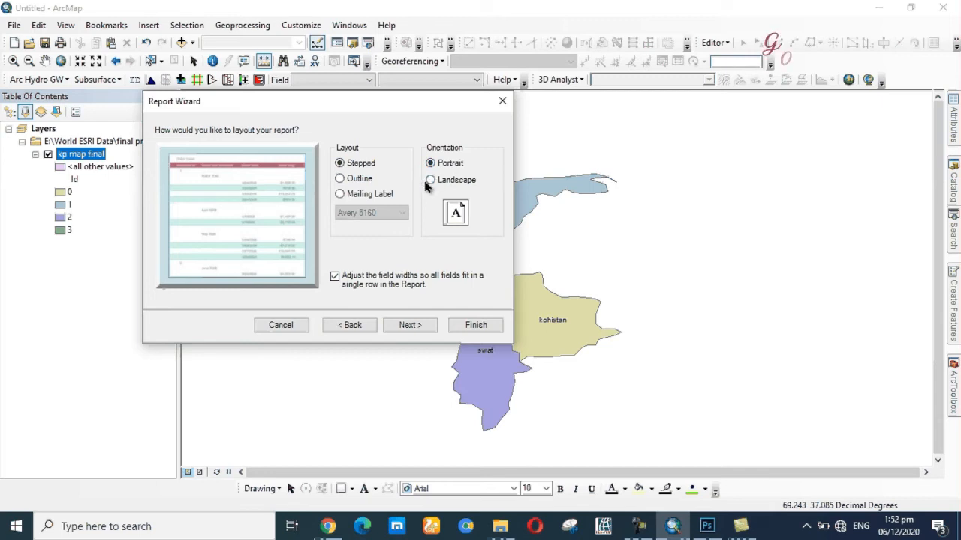
{"action": "left_click", "coordinate": [340, 180]}
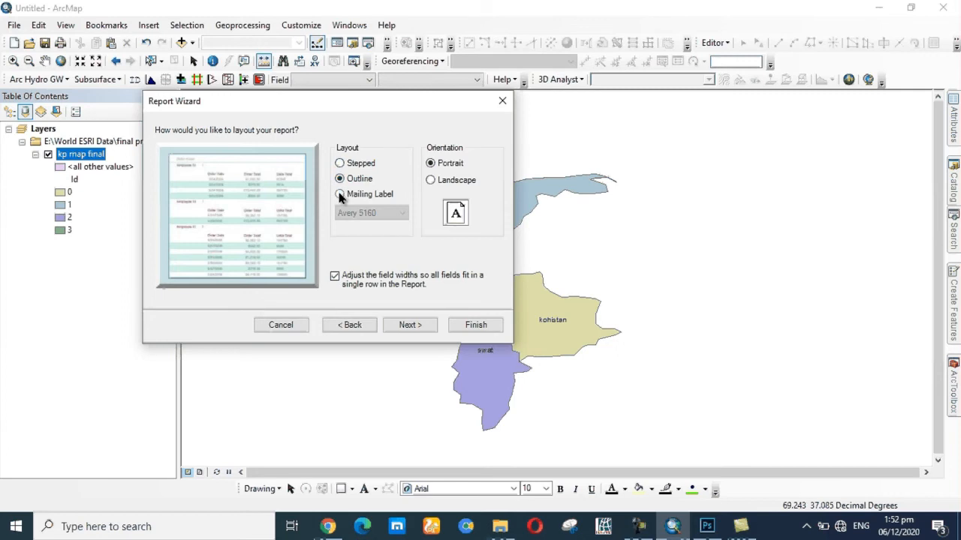
{"action": "left_click", "coordinate": [339, 196]}
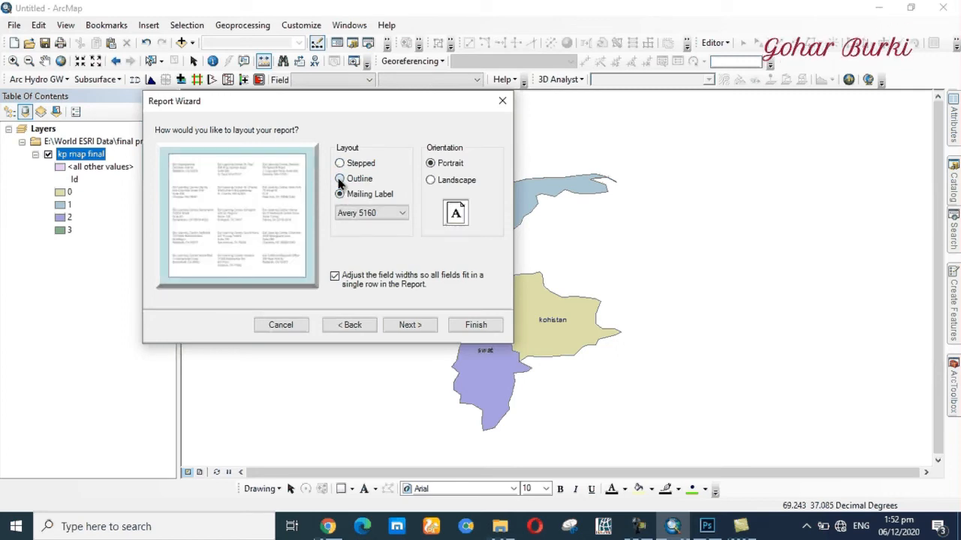
{"action": "left_click", "coordinate": [339, 164]}
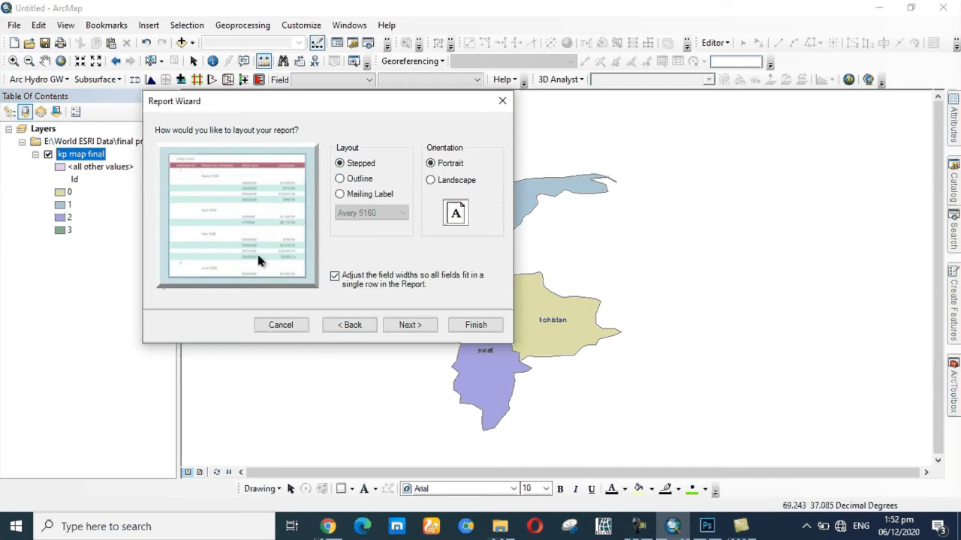
{"action": "left_click", "coordinate": [409, 328]}
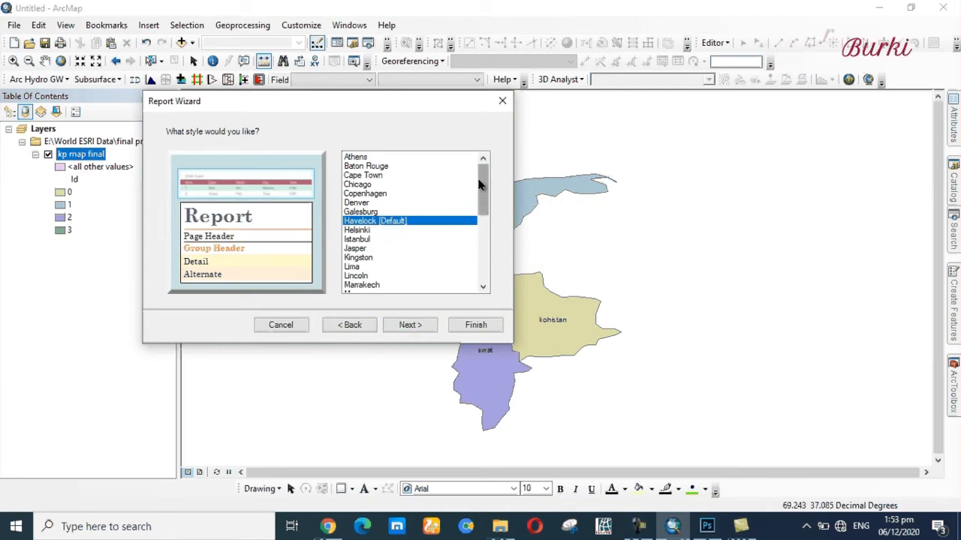
- Browse the available report styles and keep the Havelock [Default] style
{"action": "left_click", "coordinate": [478, 217]}
{"action": "left_click", "coordinate": [479, 257]}
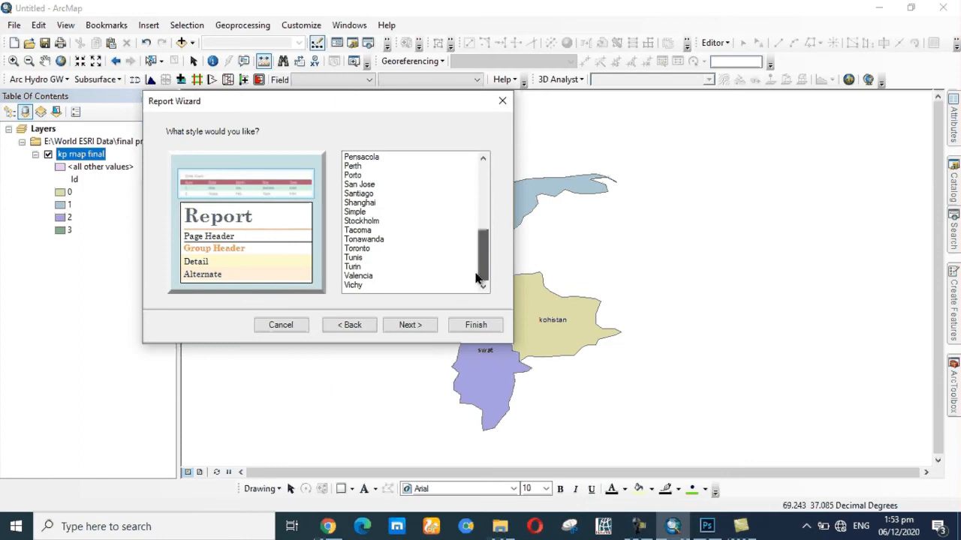
{"action": "left_click_drag", "start_coordinate": [475, 278], "coordinate": [485, 182]}
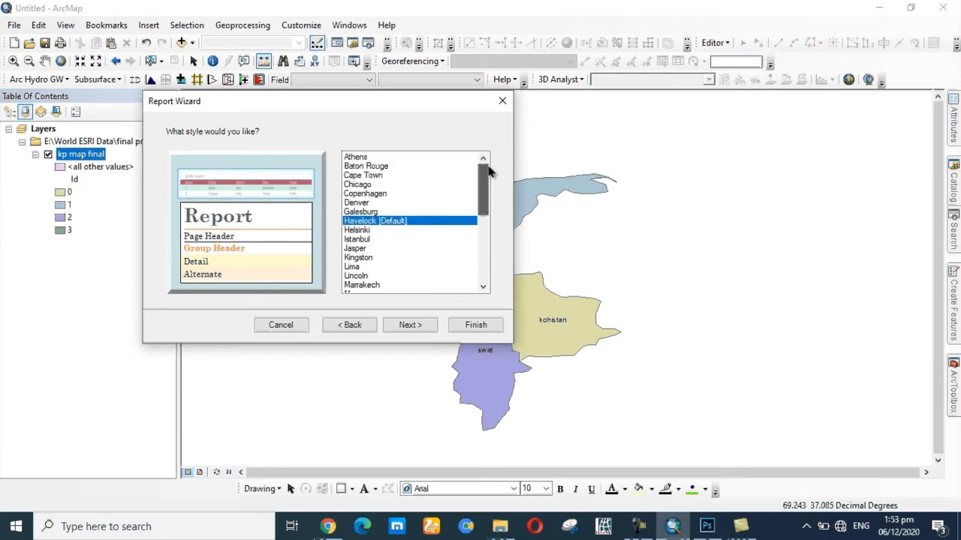
{"action": "left_click", "coordinate": [409, 326]}
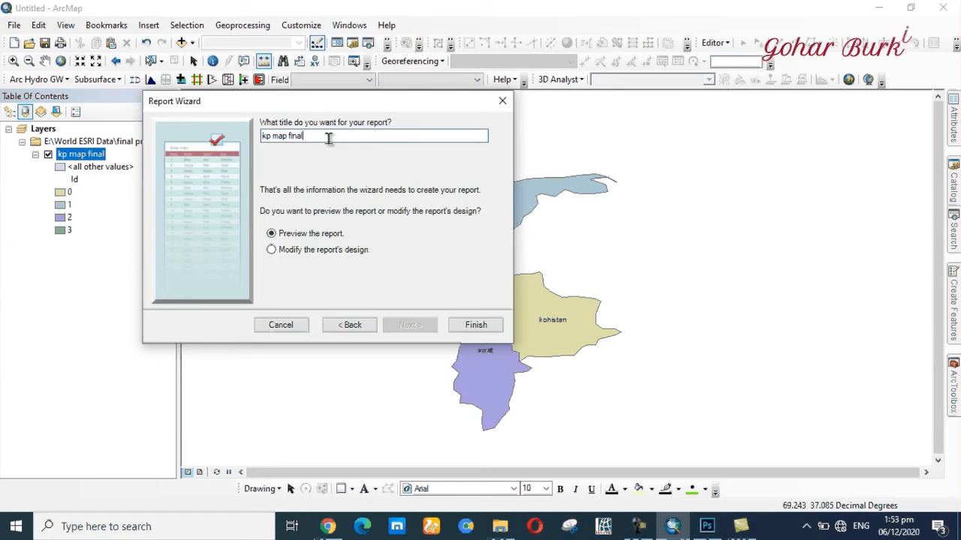
- Replace the report title with the author's full name and finish the report with the preview option
{"action": "key", "text": "ctrl+a"}
{"action": "key", "text": "BackSpace"}
{"action": "type", "text": "gohar"}
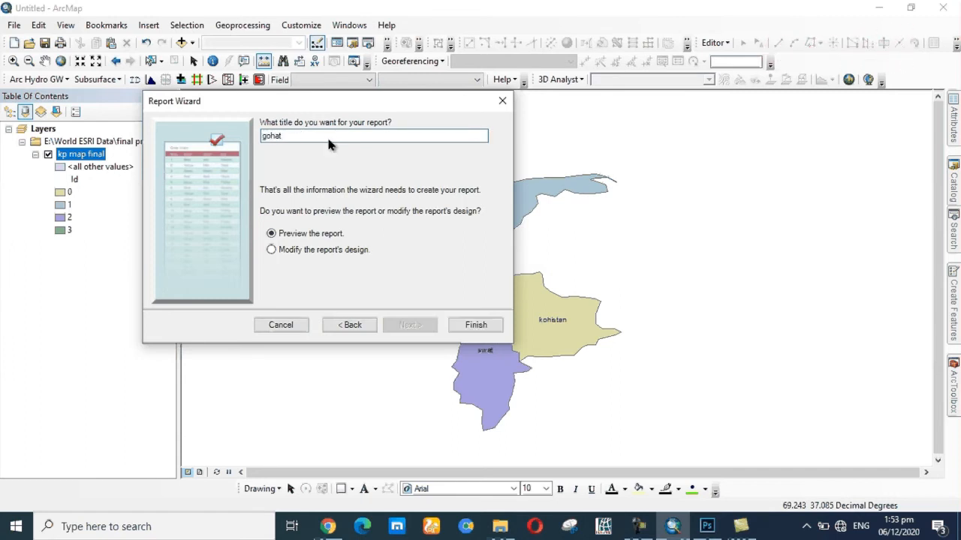
{"action": "type", "text": " bur"}
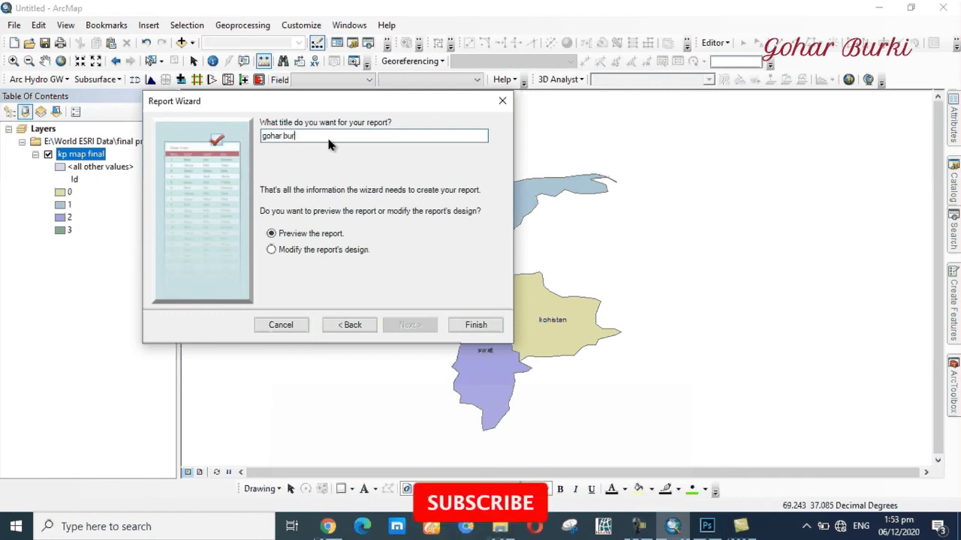
{"action": "type", "text": "ki"}
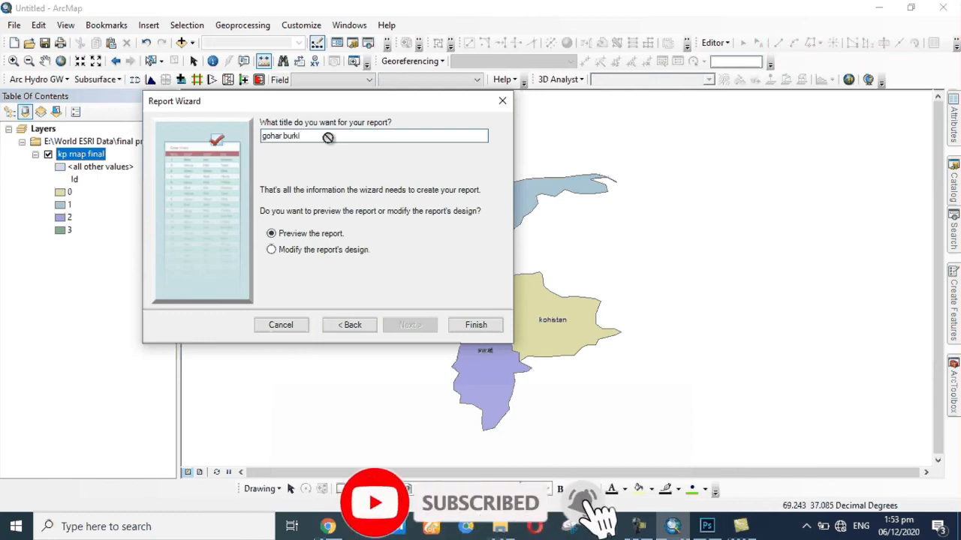
{"action": "left_click", "coordinate": [475, 328]}
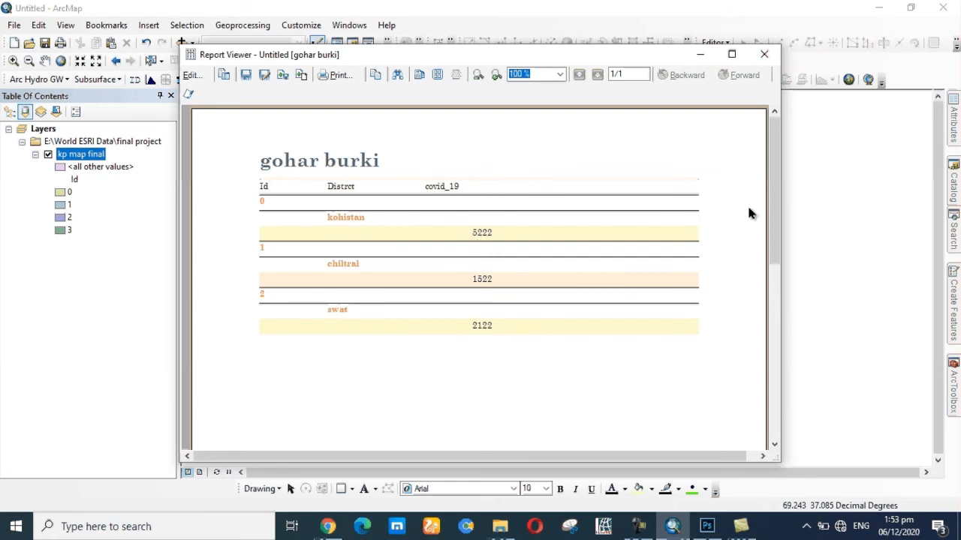
- Print all pages of the report with the Foxit Reader PDF Printer, saving the output to the Desktop as ARNet Document.pdf
{"action": "mouse_move", "coordinate": [774, 207]}
{"action": "left_mouse_down"}
{"action": "mouse_move", "coordinate": [787, 401]}
{"action": "mouse_move", "coordinate": [782, 181]}
{"action": "left_mouse_up"}
{"action": "mouse_move", "coordinate": [783, 214]}
{"action": "left_mouse_down"}
{"action": "mouse_move", "coordinate": [783, 390]}
{"action": "mouse_move", "coordinate": [779, 204]}
{"action": "left_mouse_up"}
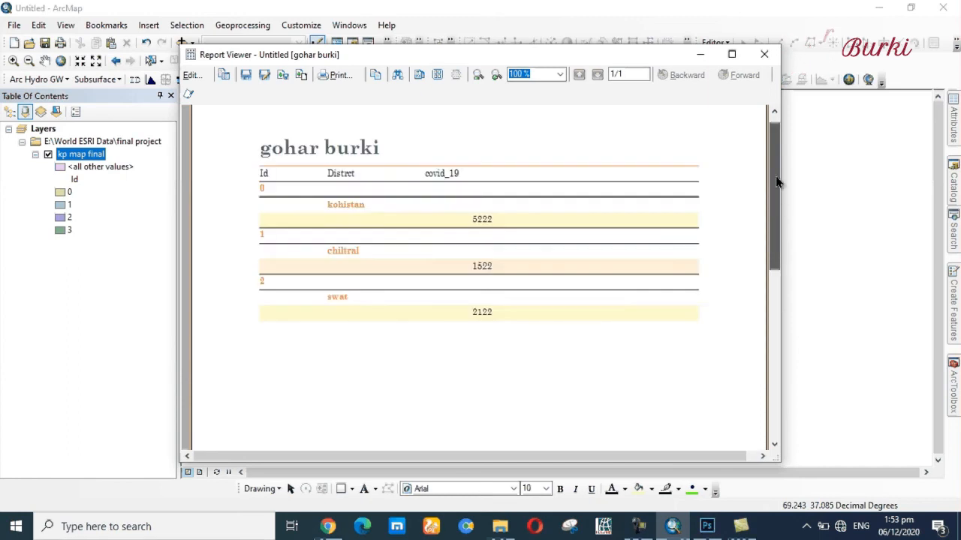
{"action": "left_click", "coordinate": [334, 78]}
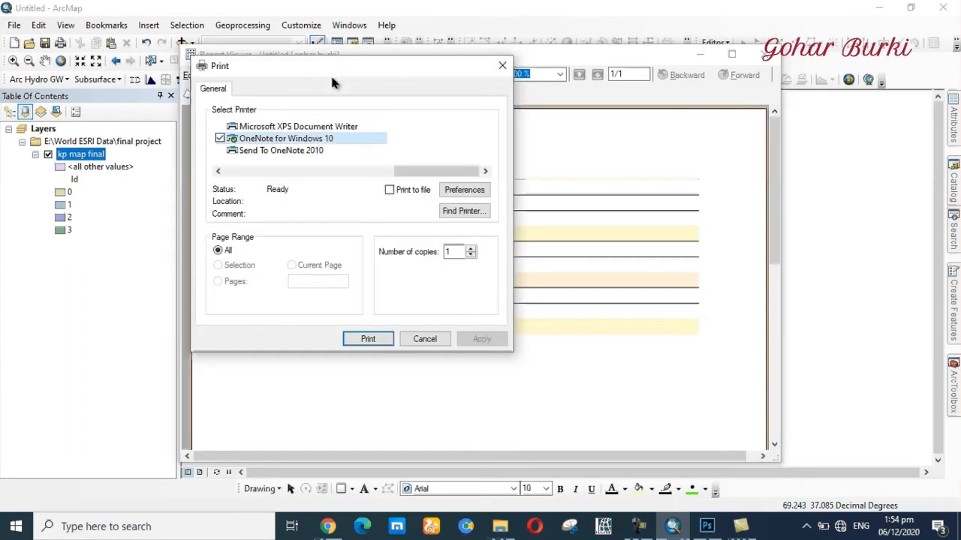
{"action": "left_click_drag", "start_coordinate": [413, 174], "coordinate": [264, 176]}
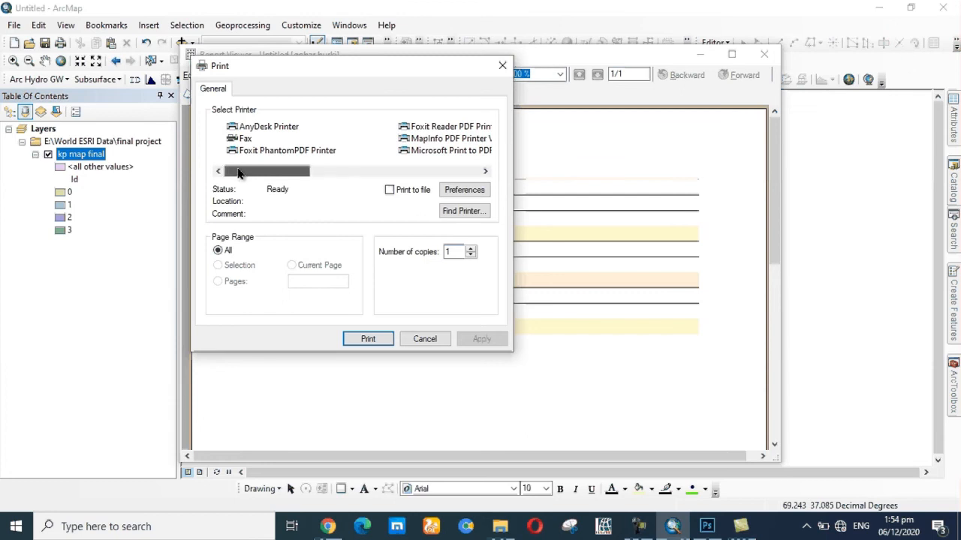
{"action": "left_click_drag", "start_coordinate": [238, 174], "coordinate": [297, 171]}
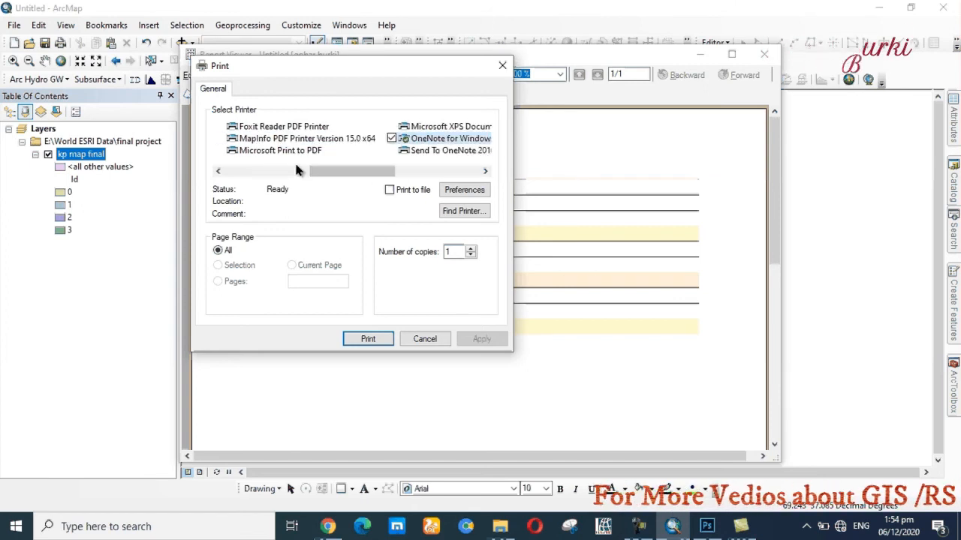
{"action": "left_click", "coordinate": [298, 127]}
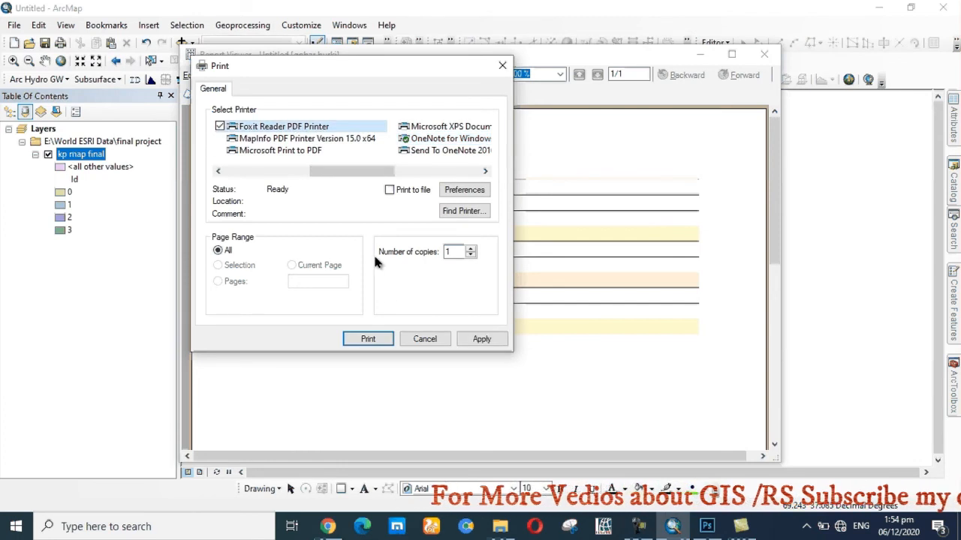
{"action": "left_click", "coordinate": [366, 340]}
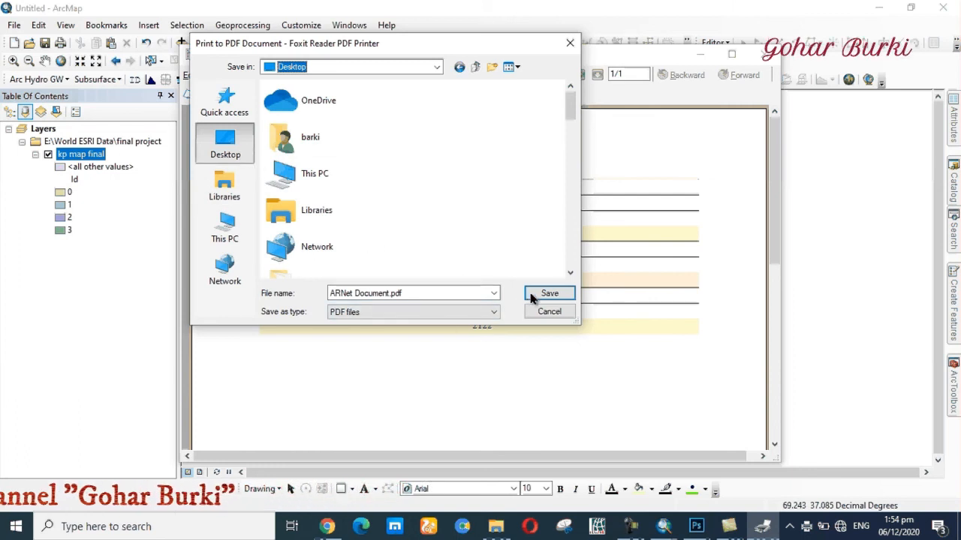
{"action": "left_click", "coordinate": [548, 293]}
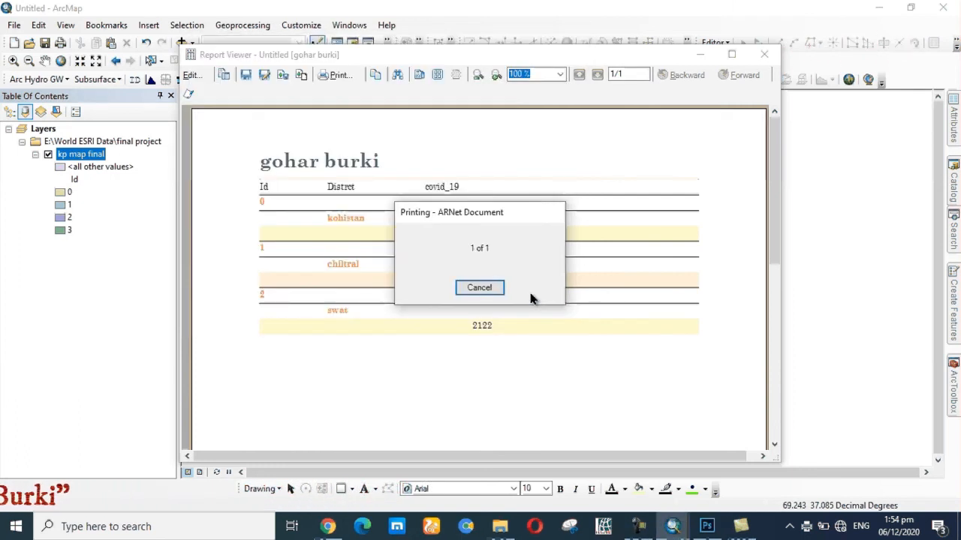
- Close the report viewer without saving the report layout and minimize ArcMap to reveal the PDF in Foxit PhantomPDF
{"action": "left_click", "coordinate": [760, 63]}
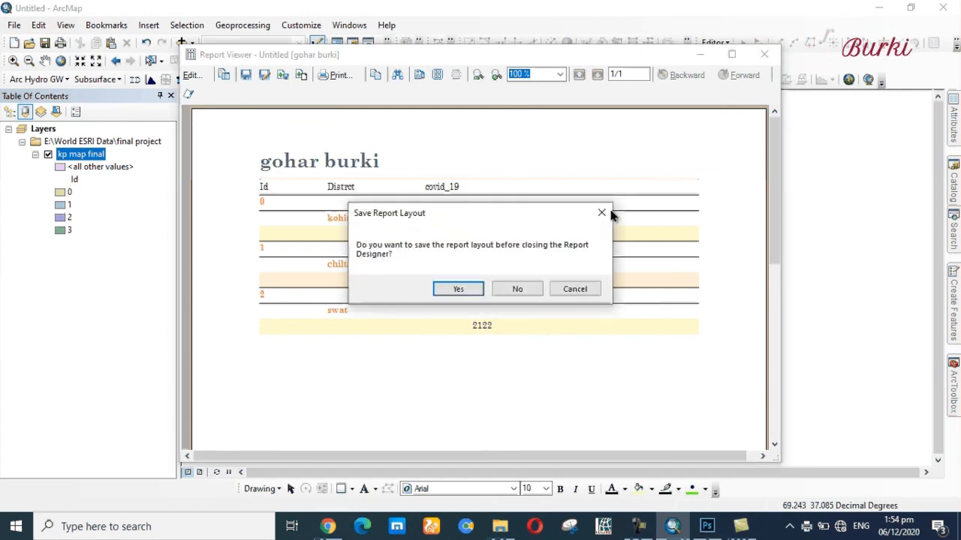
{"action": "left_click", "coordinate": [517, 289]}
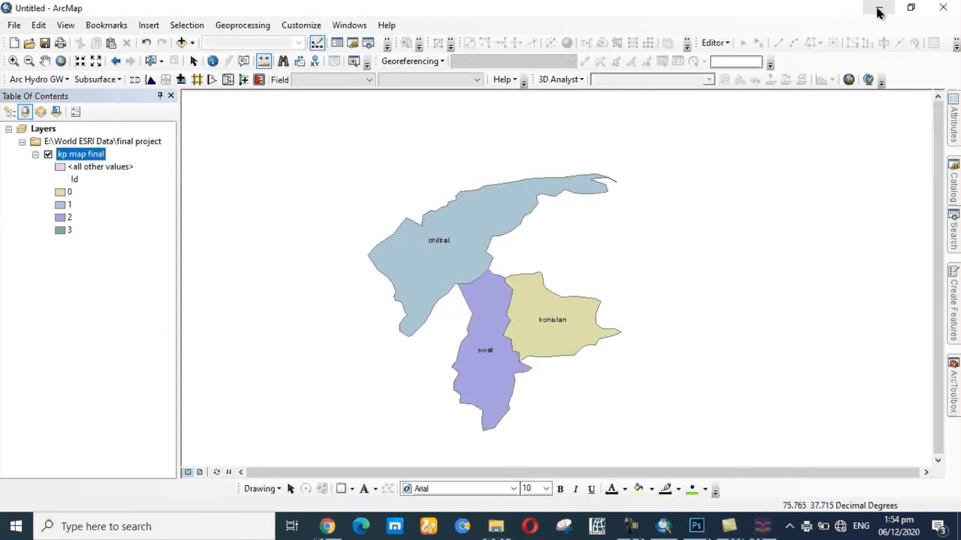
{"action": "left_click", "coordinate": [878, 7]}
{"action": "left_click", "coordinate": [875, 8]}
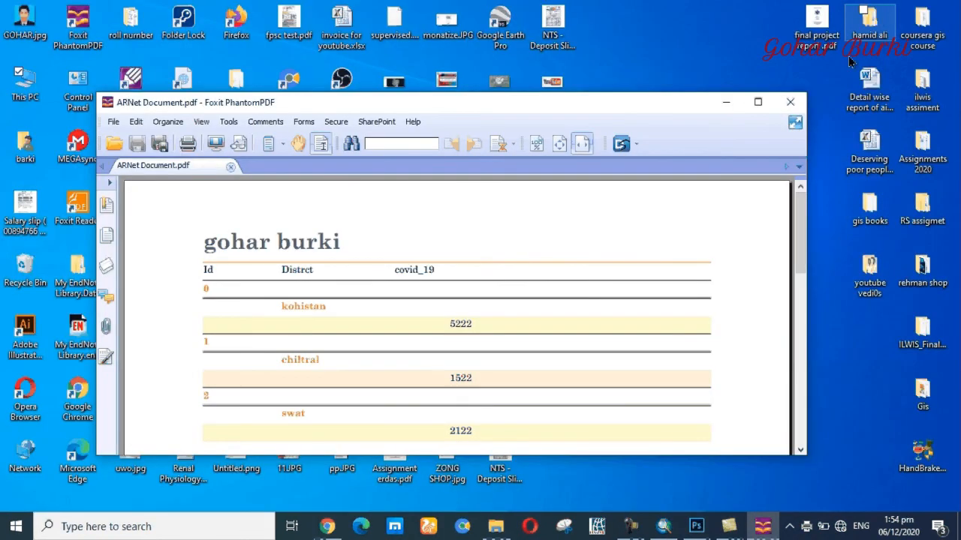
- Maximize the Foxit PhantomPDF window and look through the printed report in ARNet Document.pdf
{"action": "left_click", "coordinate": [749, 105]}
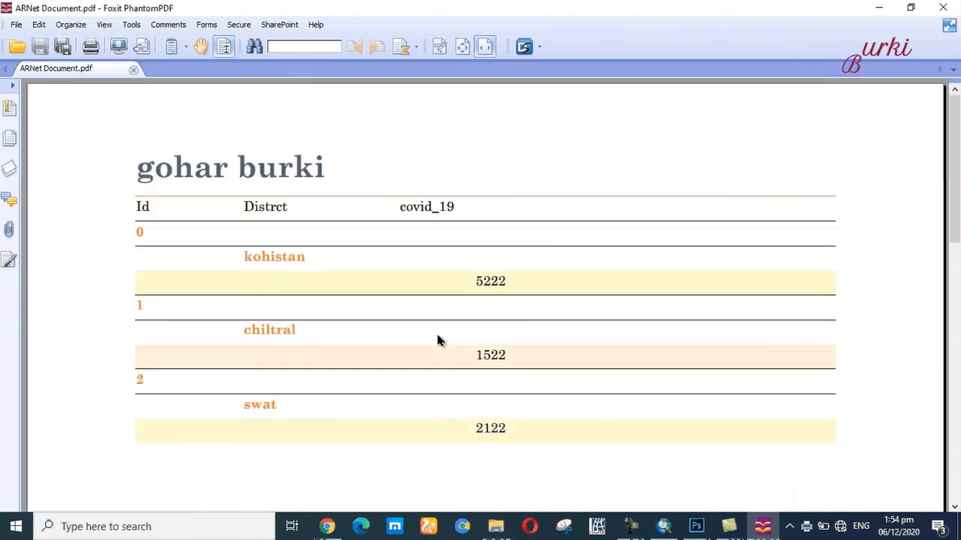
{"action": "scroll", "coordinate": [439, 340], "scroll_direction": "down", "scroll_amount": 5}
{"action": "scroll", "coordinate": [439, 340], "scroll_direction": "up", "scroll_amount": 5}
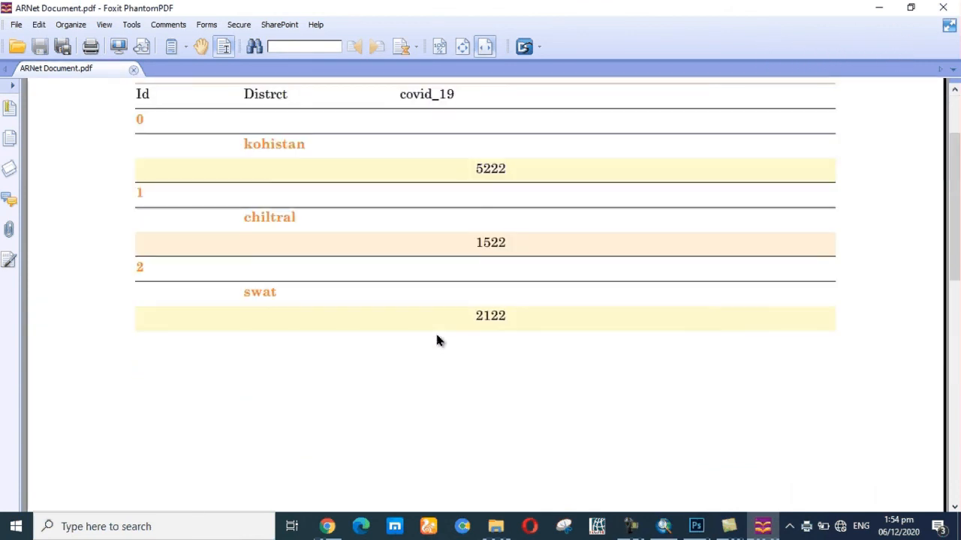